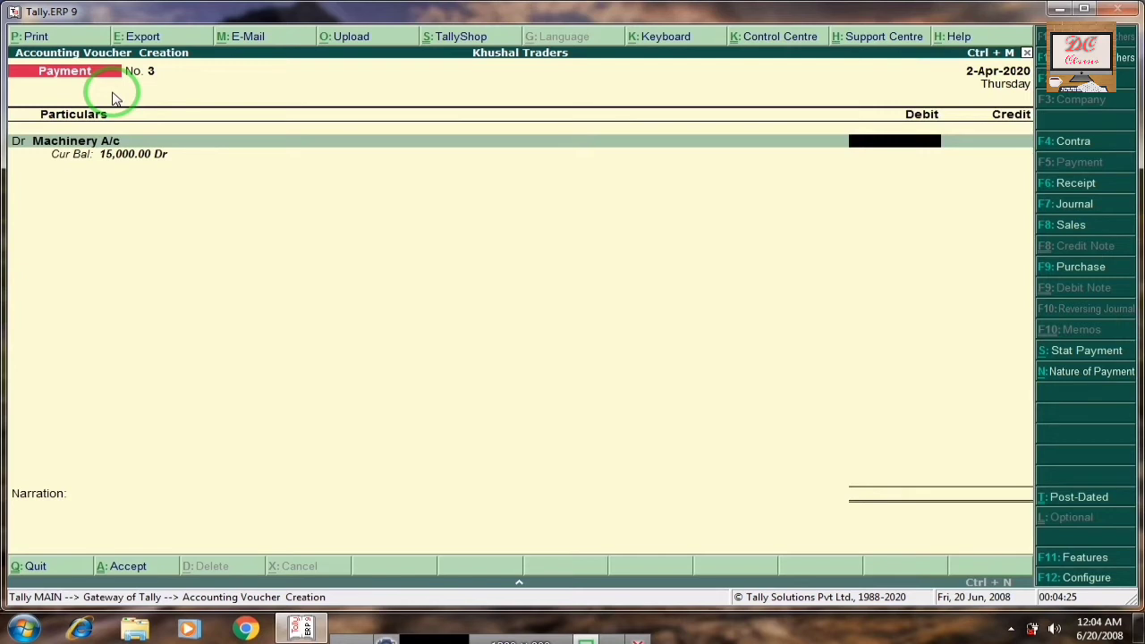
# Debit Machinery A/c with 15,000 and credit Bank A/c in the payment voucher.
pyautogui.write('5000')
pyautogui.press('Return')
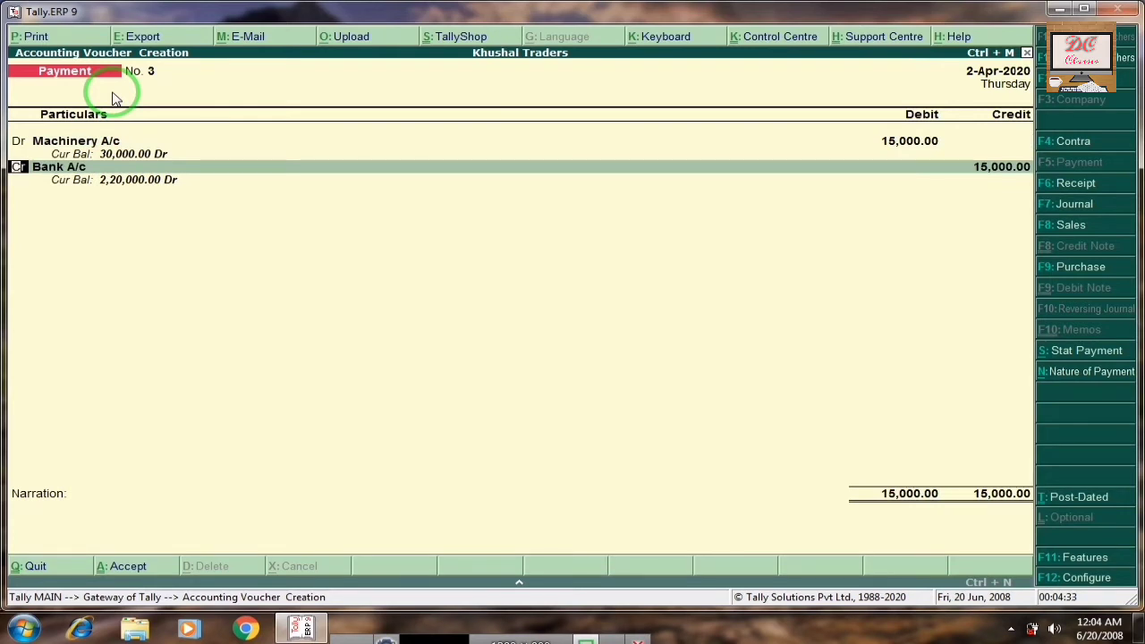
pyautogui.press('Return')
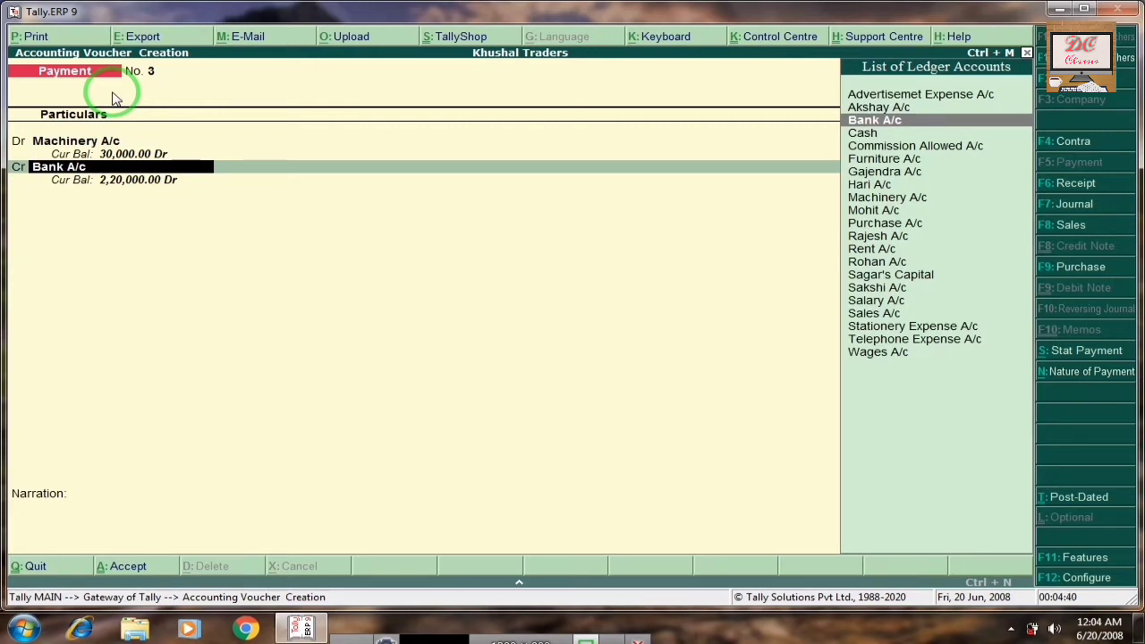
pyautogui.press('Return')
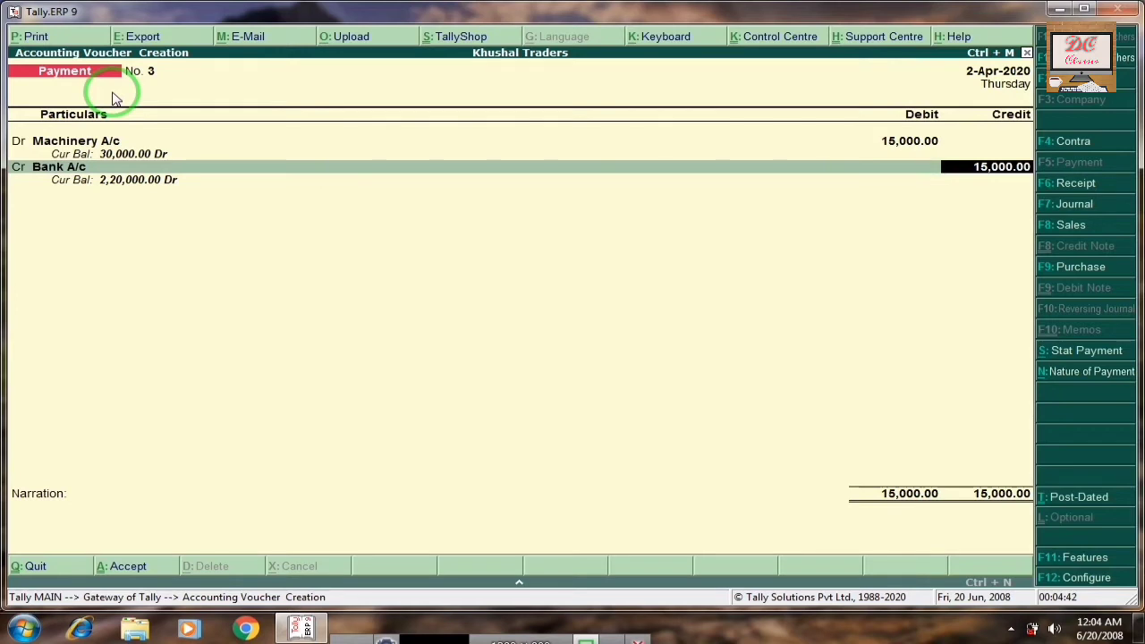
# Accept the 15,000 cheque allocation for Bank A/c dated 2-Apr-2020 and save the machinery payment voucher without narration.
pyautogui.press('Return')
pyautogui.press('Return')
pyautogui.press('Return')
pyautogui.press('Return')
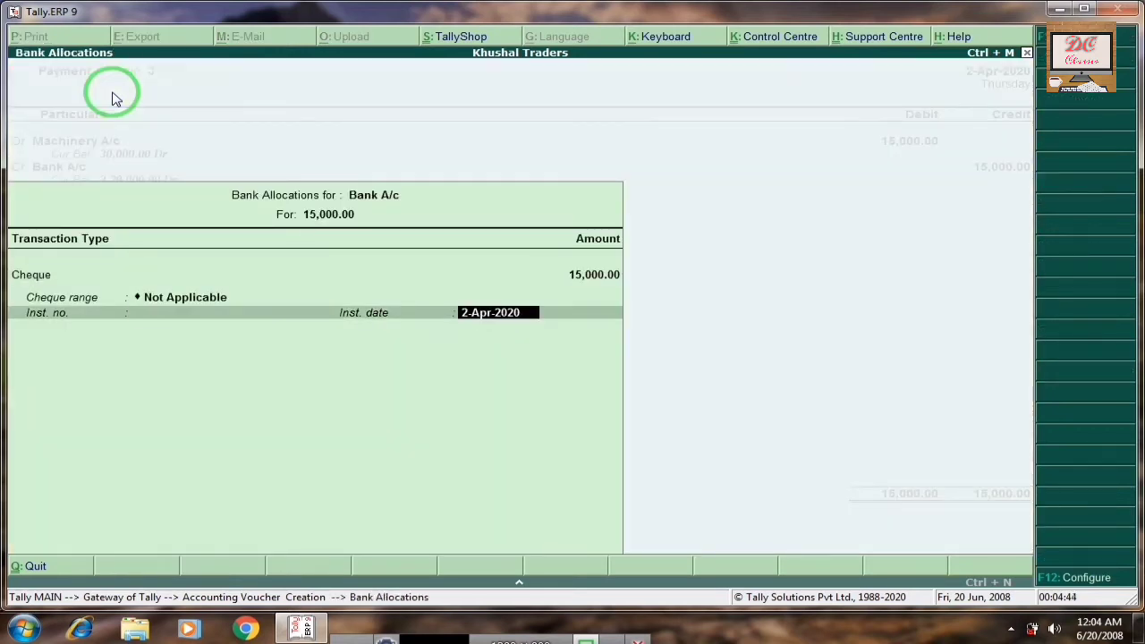
pyautogui.press('Return')
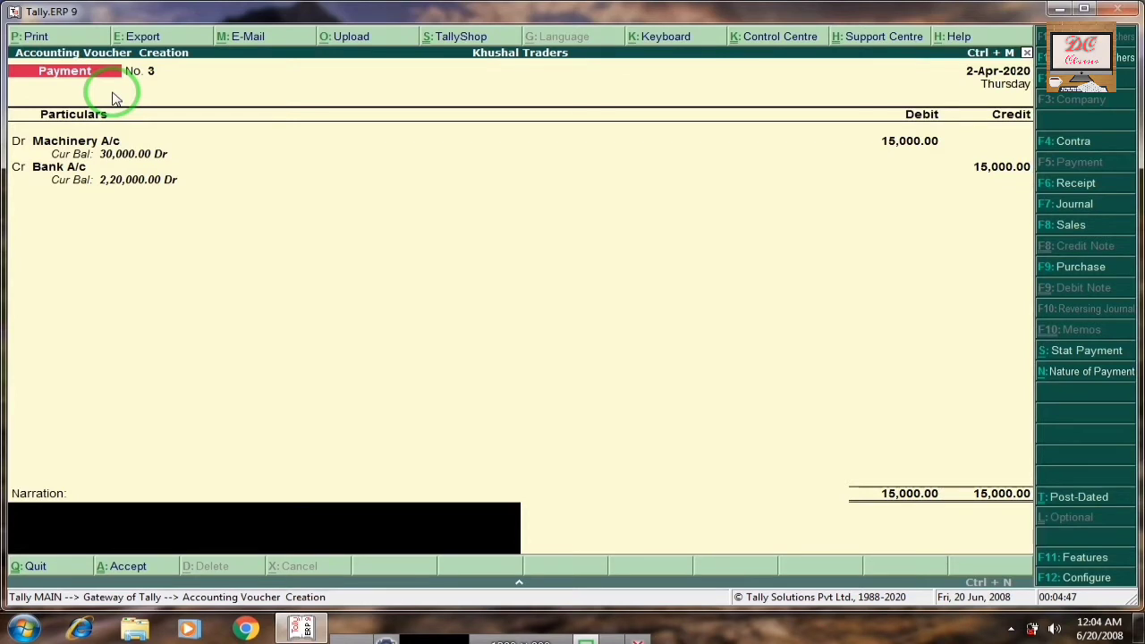
pyautogui.press('Return')
pyautogui.press('y')
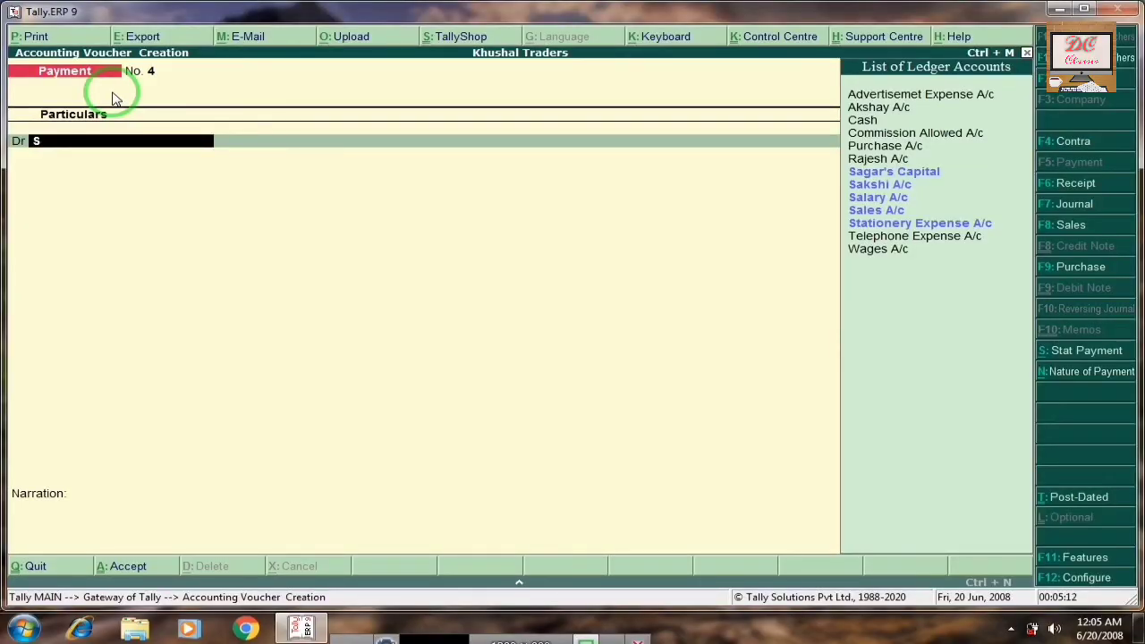
# Record a payment voucher debiting Salary A/c and crediting Cash with 8,000.
pyautogui.write('ala')
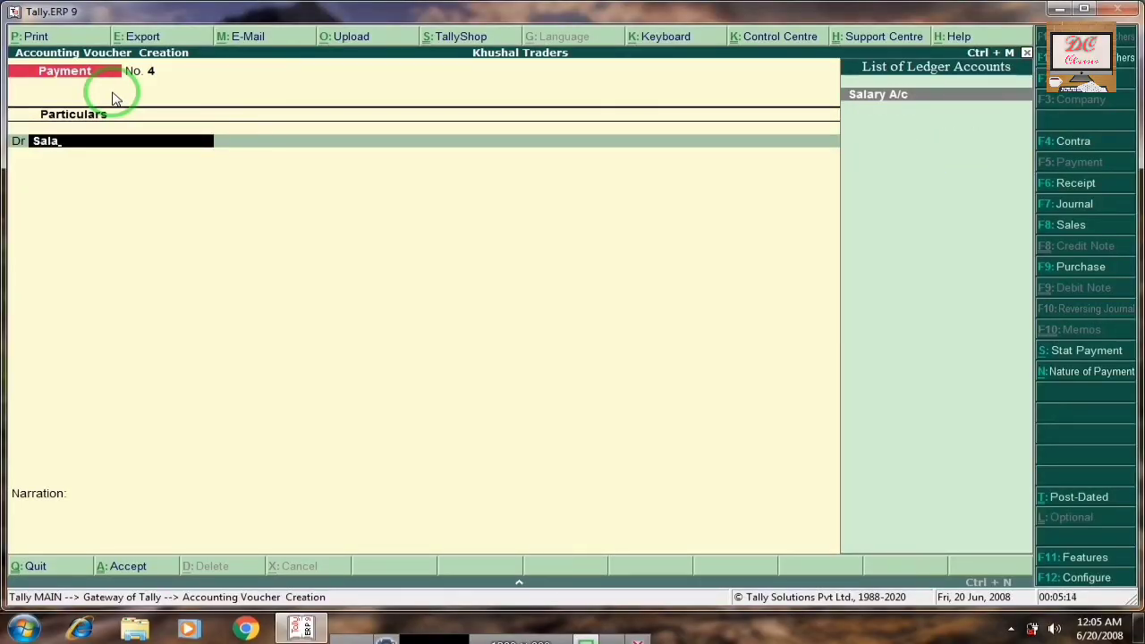
pyautogui.press('Return')
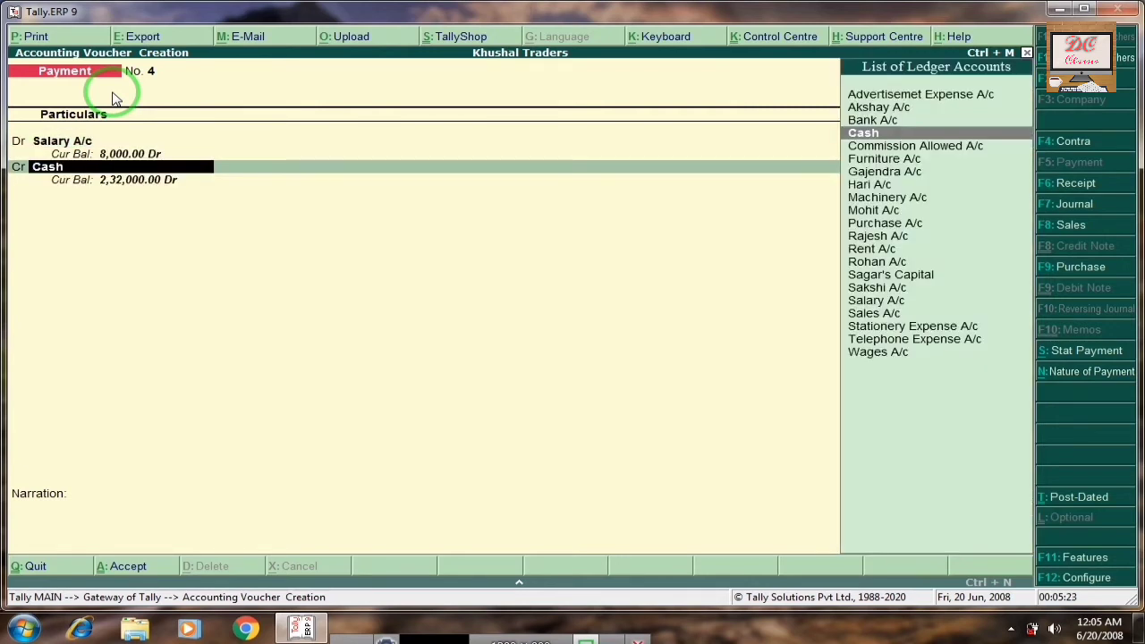
pyautogui.press('Return')
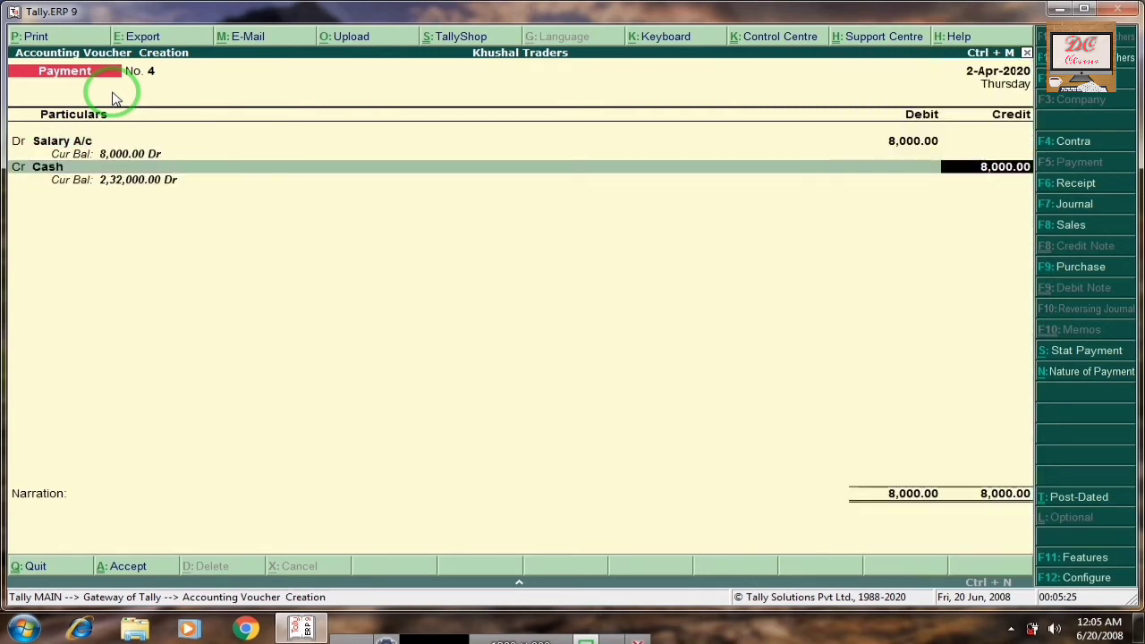
pyautogui.press('Return')
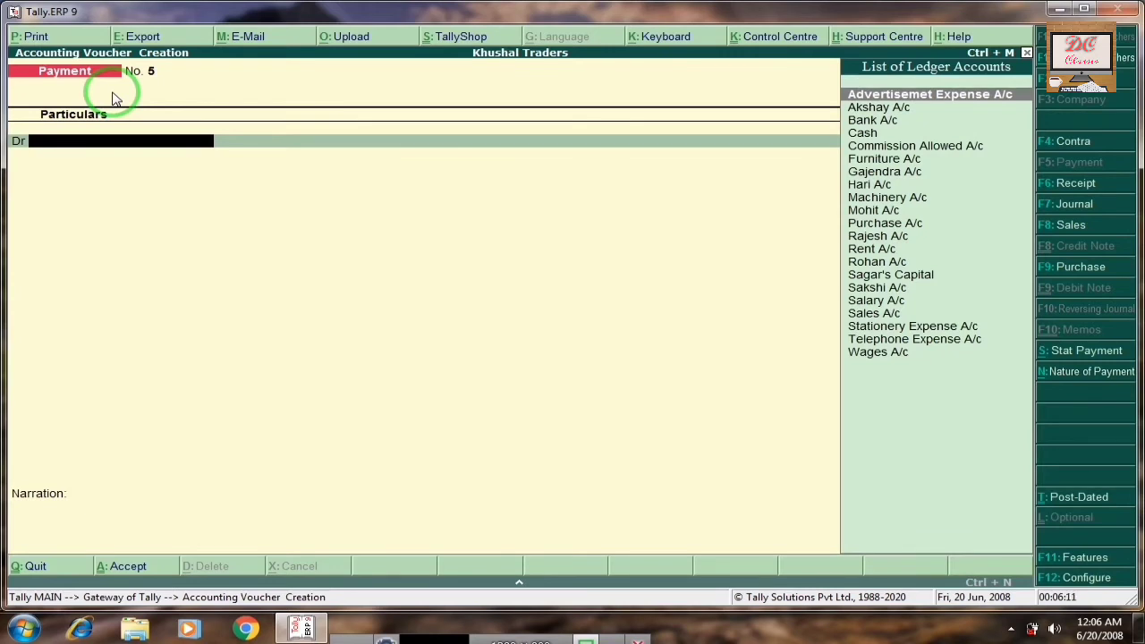
# Record a payment voucher debiting Wages A/c and crediting Cash with 800, leaving the narration blank.
pyautogui.write('Wages a')
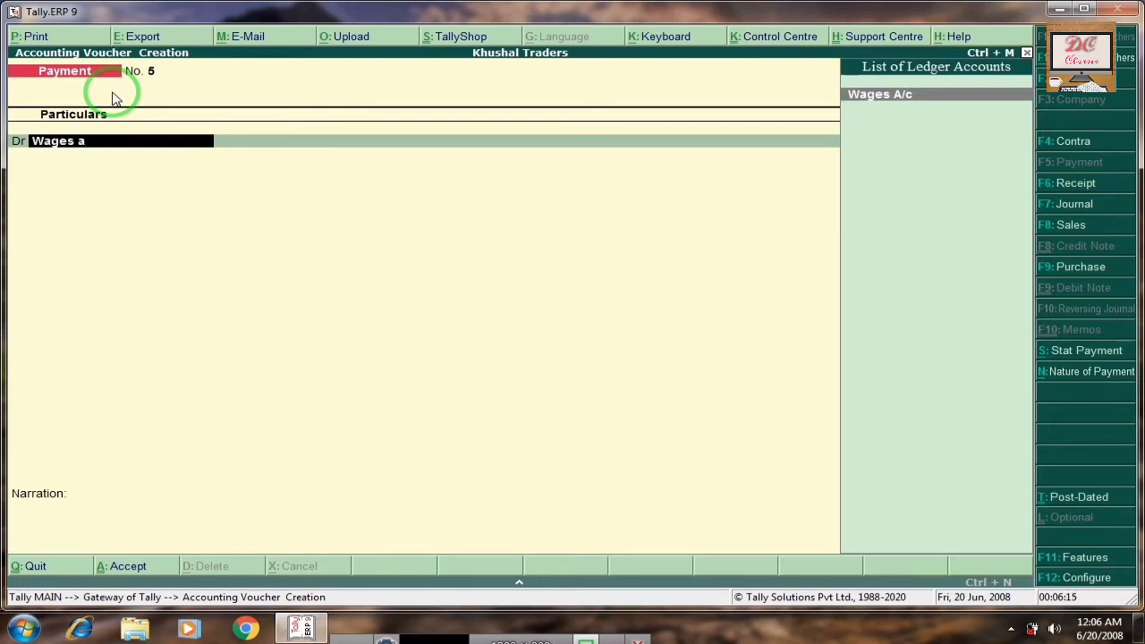
pyautogui.press('Return')
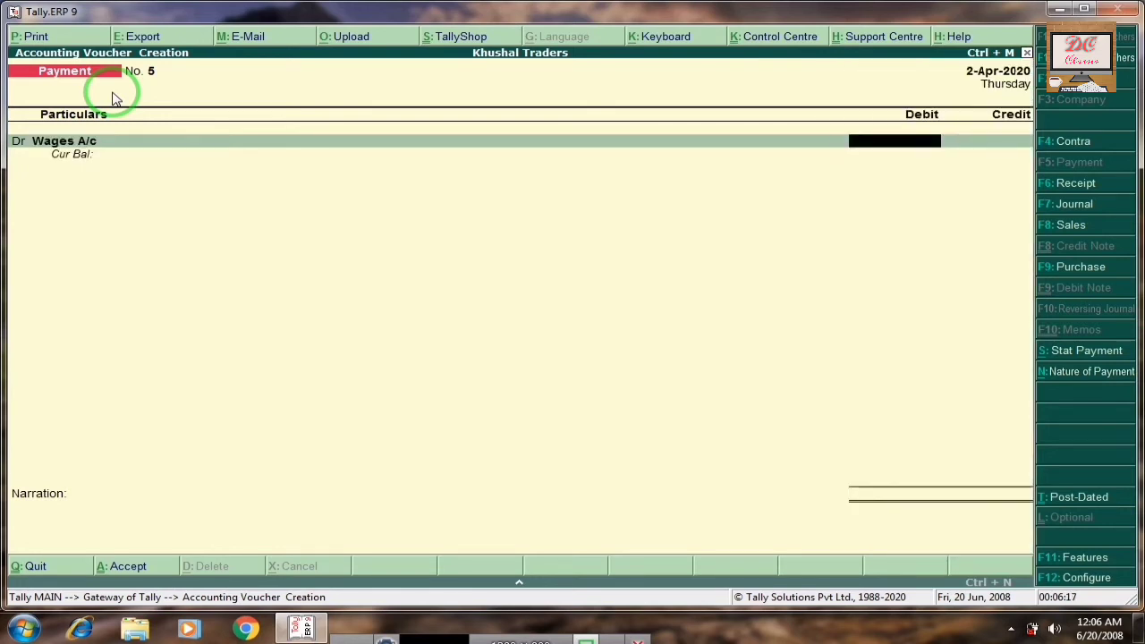
pyautogui.write('800')
pyautogui.press('Return')
pyautogui.press('Return')
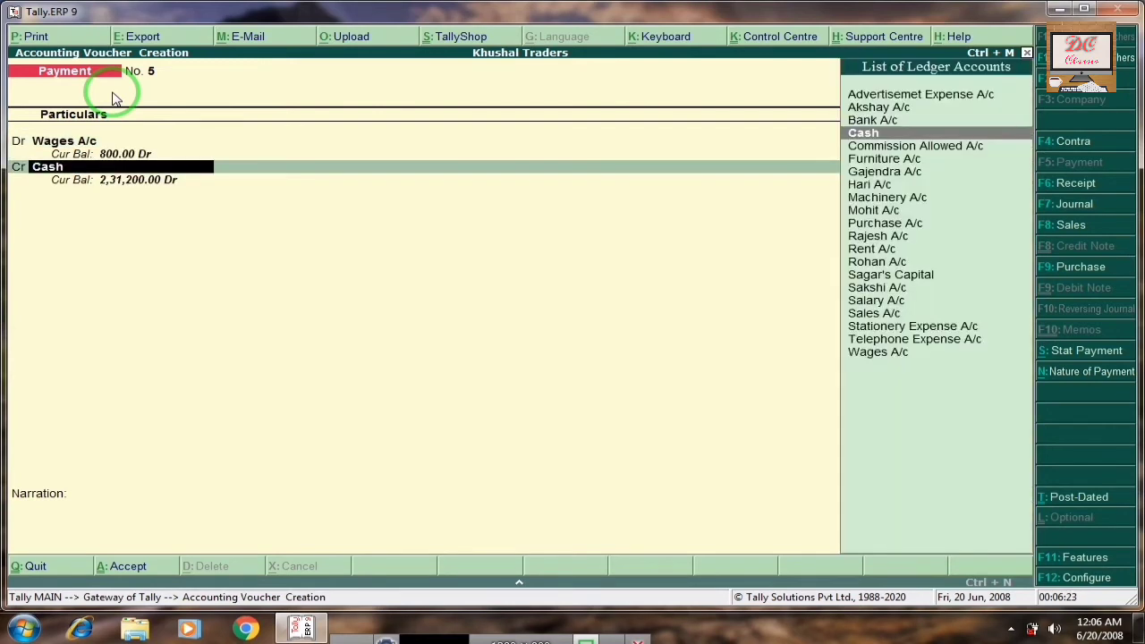
pyautogui.press('Return')
pyautogui.press('Return')
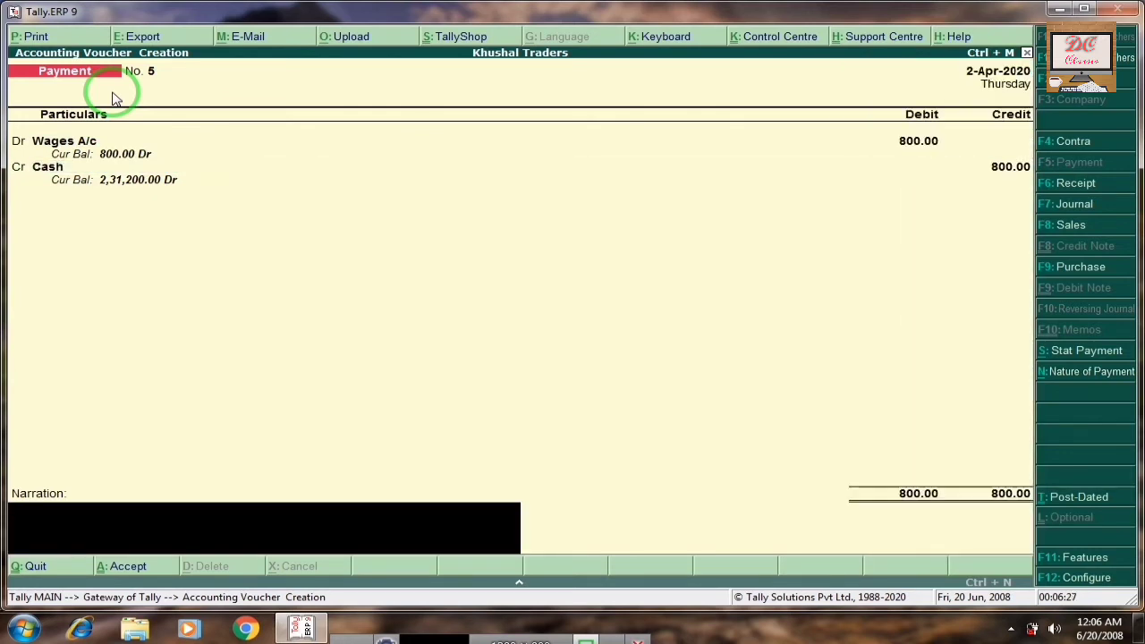
pyautogui.press('Return')
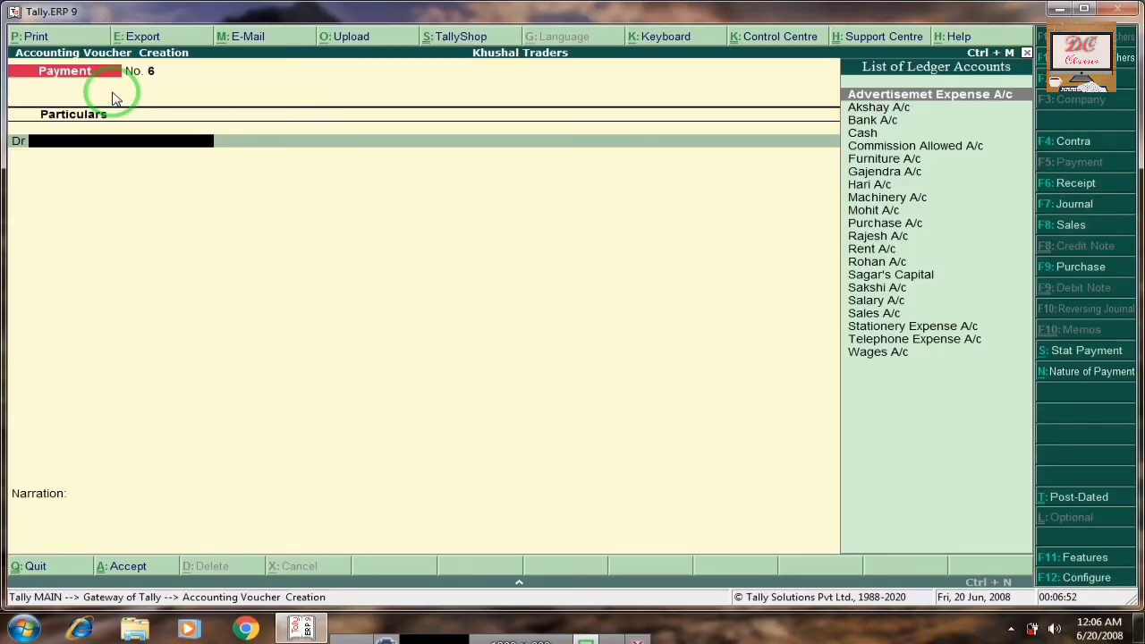
# Debit Stationery Expense A/c with 1,200 in the new payment voucher and start a second debit line.
pyautogui.write('St')
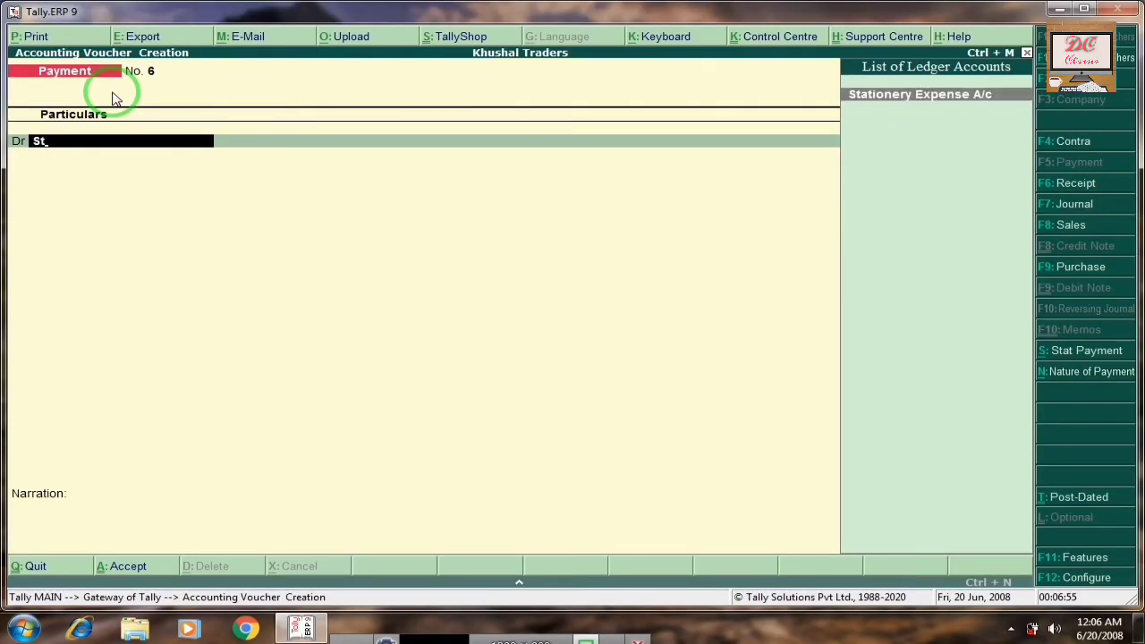
pyautogui.press('Return')
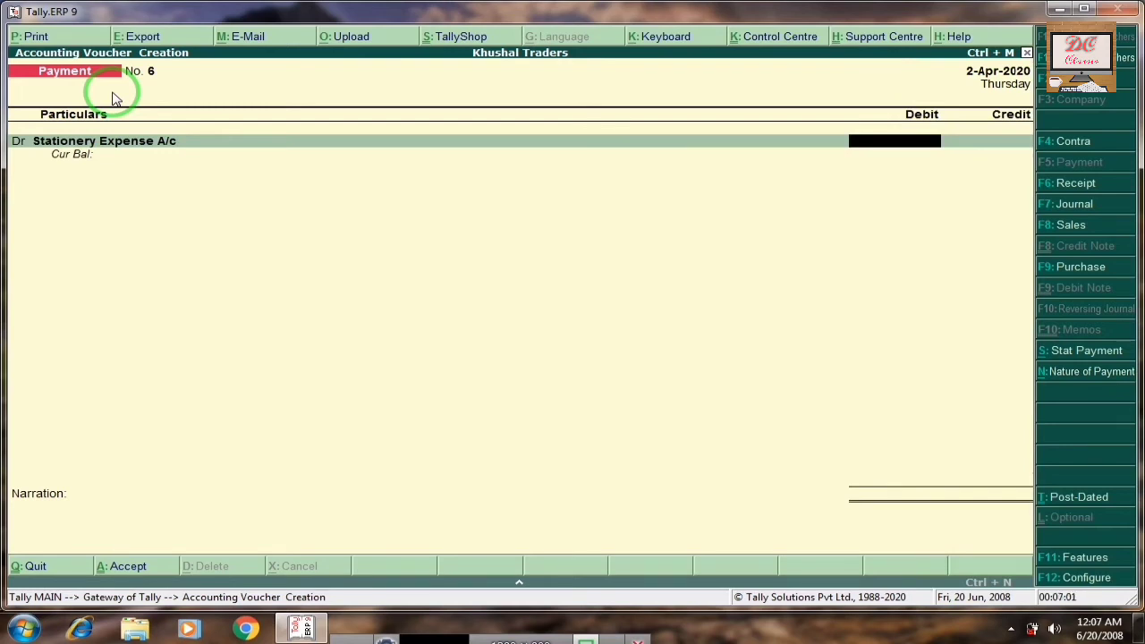
pyautogui.write('1200')
pyautogui.press('Return')
pyautogui.press('Return')
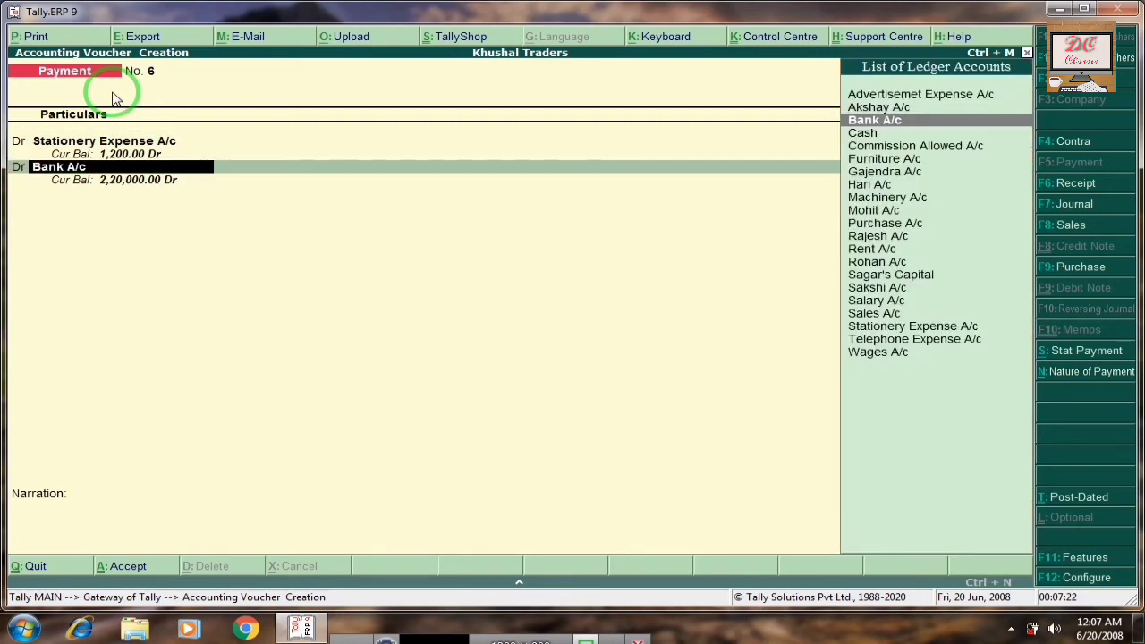
# Debit Advertisemet Expense A/c with 2,800 on the second line of the payment voucher.
pyautogui.write('Adver')
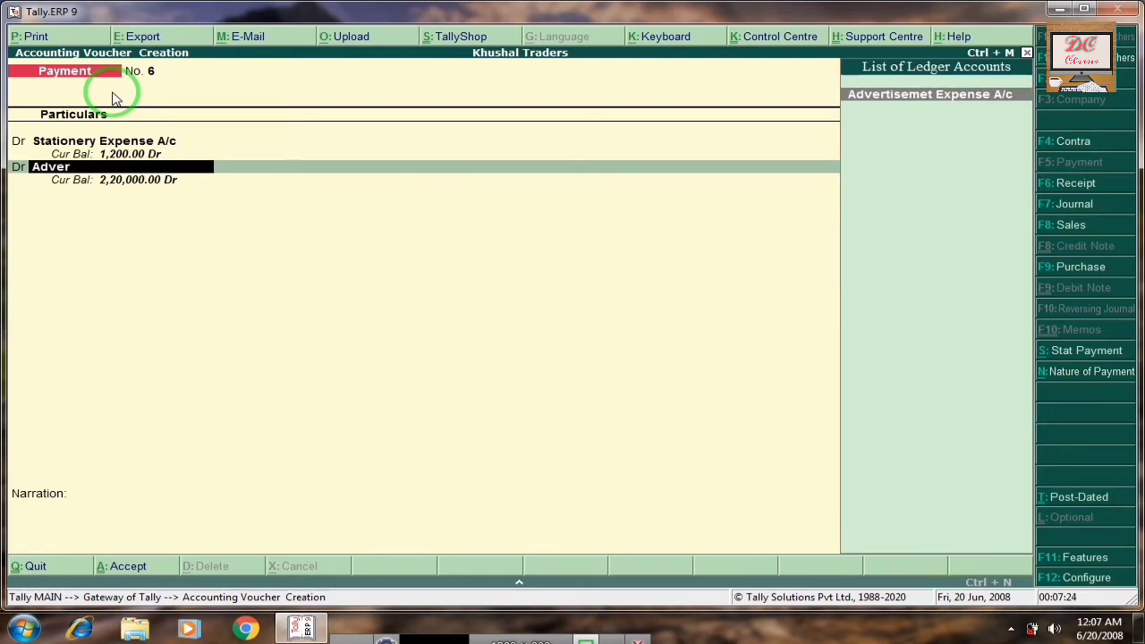
pyautogui.press('Return')
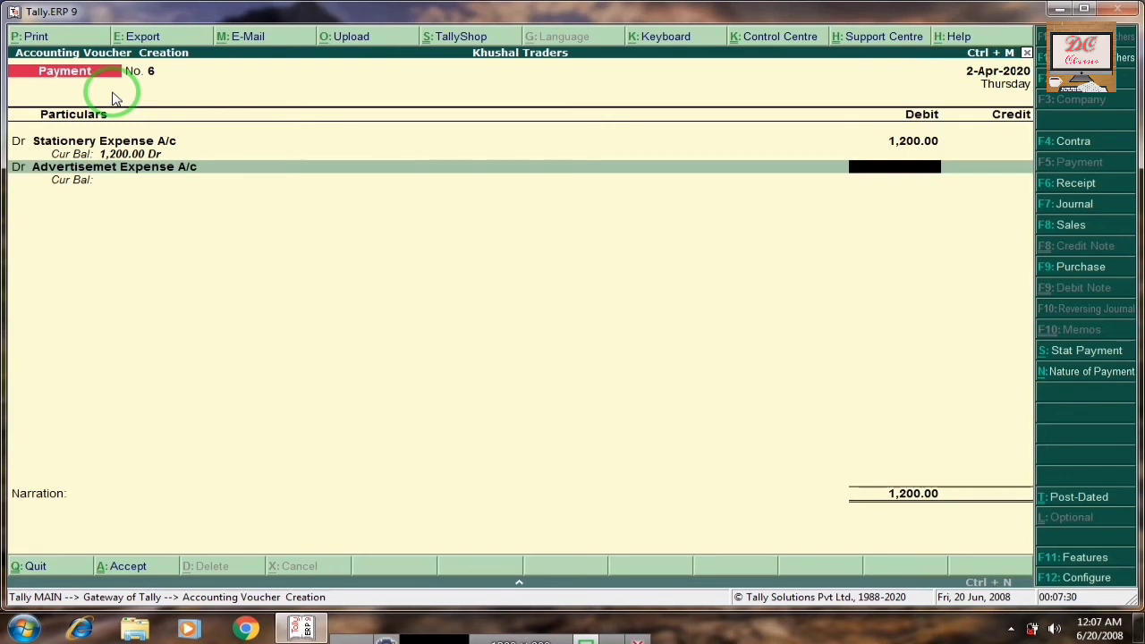
pyautogui.write('2800')
pyautogui.press('Return')
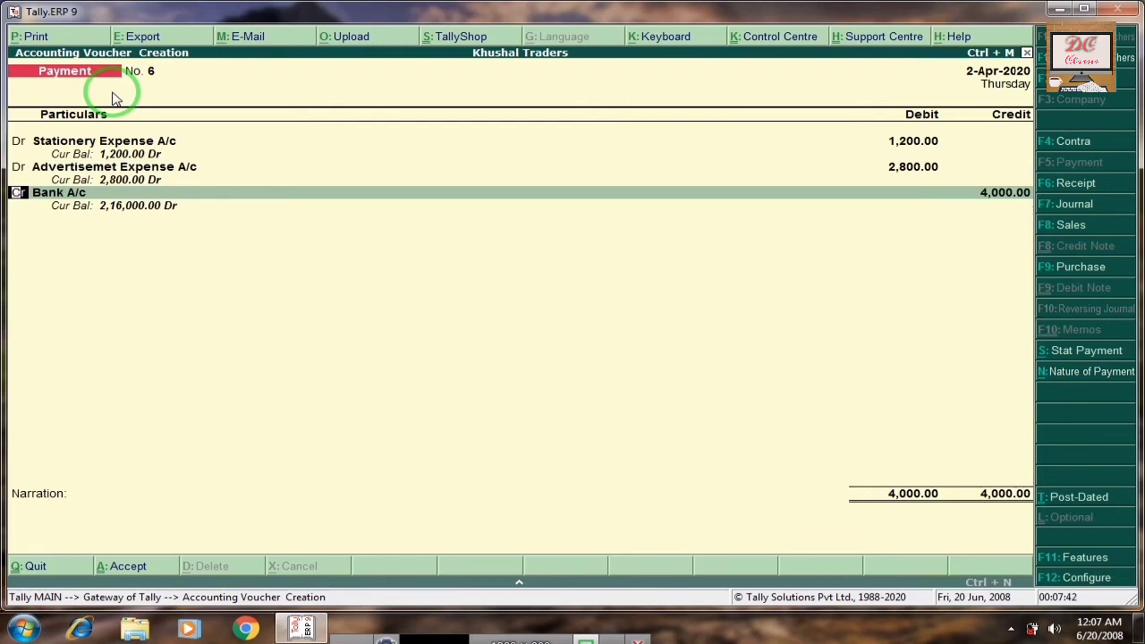
# Save the stationery and advertisement payment with Bank A/c credited 4,000, and exit voucher creation.
pyautogui.press('Return')
pyautogui.press('Return')
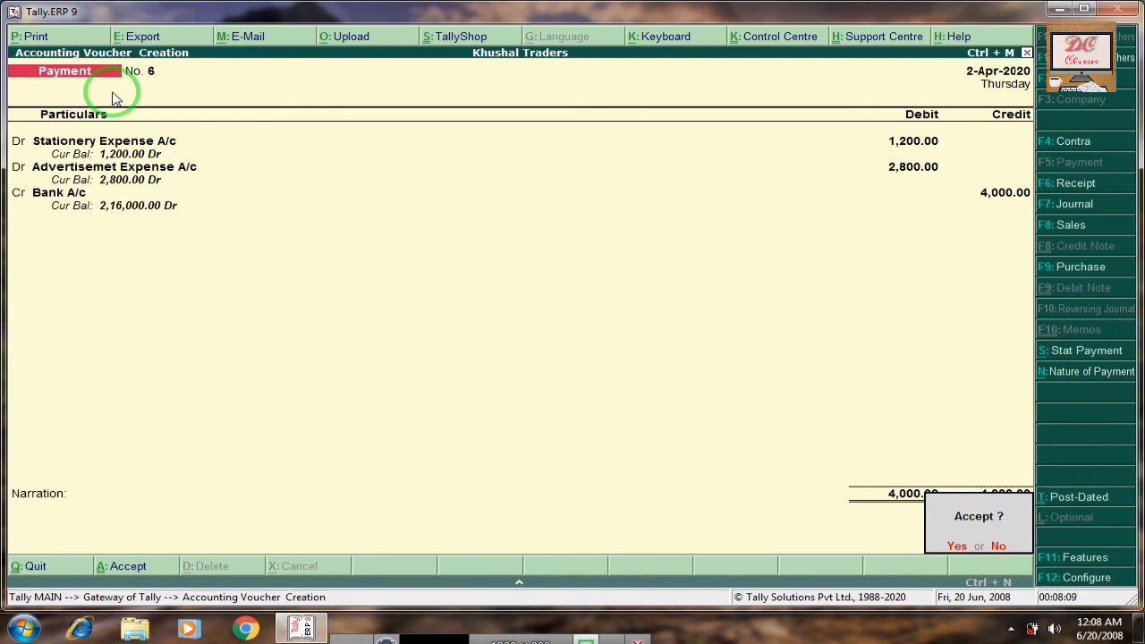
pyautogui.press('Return')
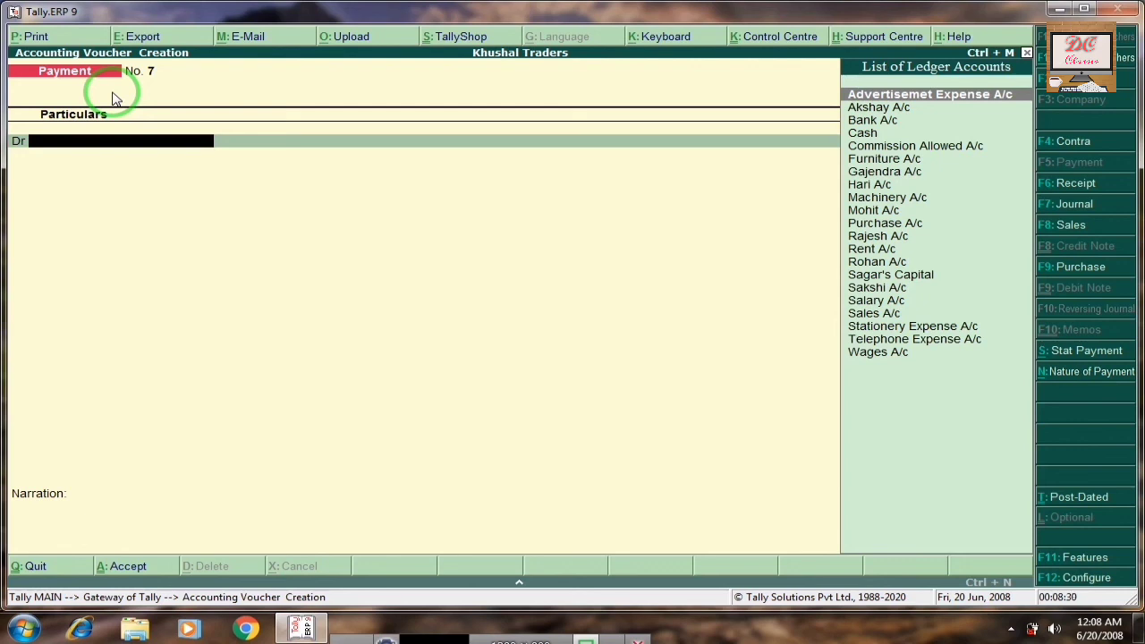
pyautogui.press('Escape')
pyautogui.press('Escape')
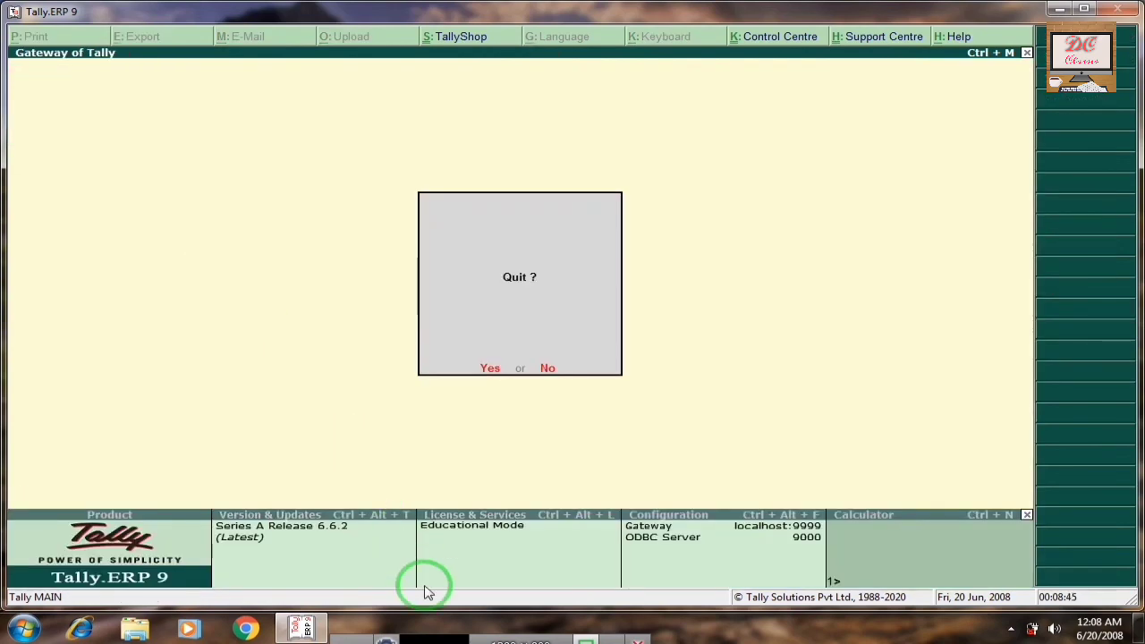